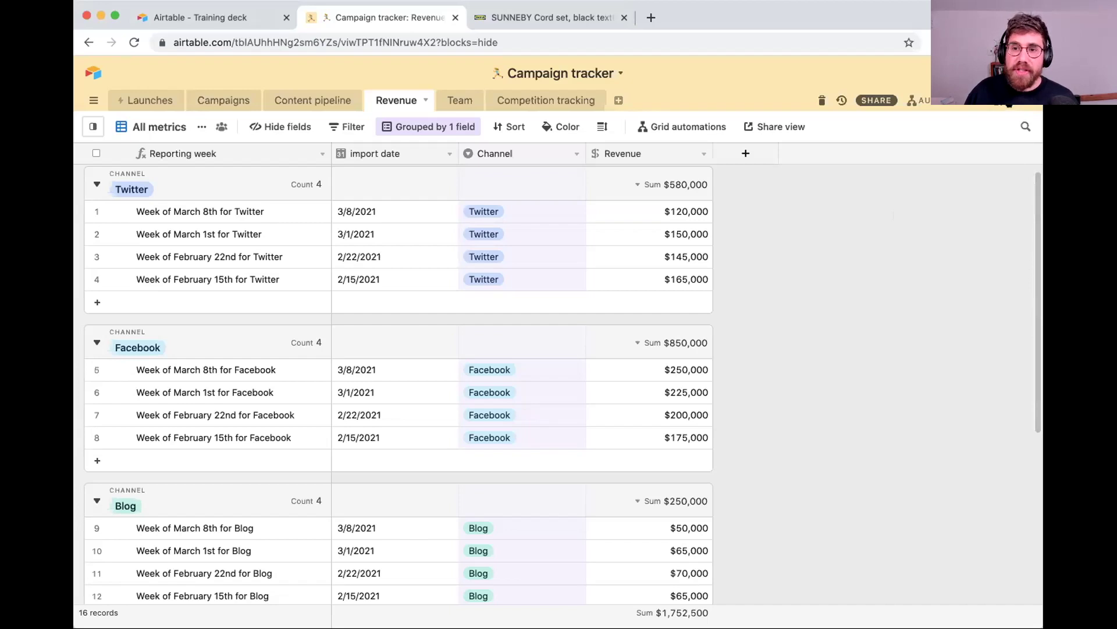
Step: Open the apps panel beside Revenue and rename the new dashboard to 'Metrics'
click(976, 100)
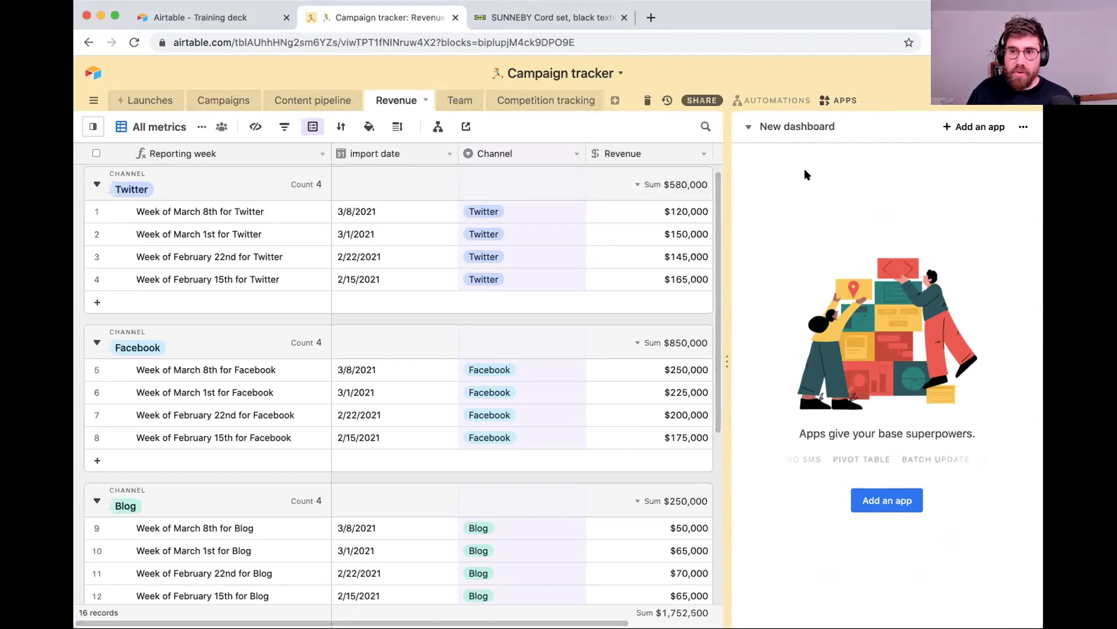
click(806, 124)
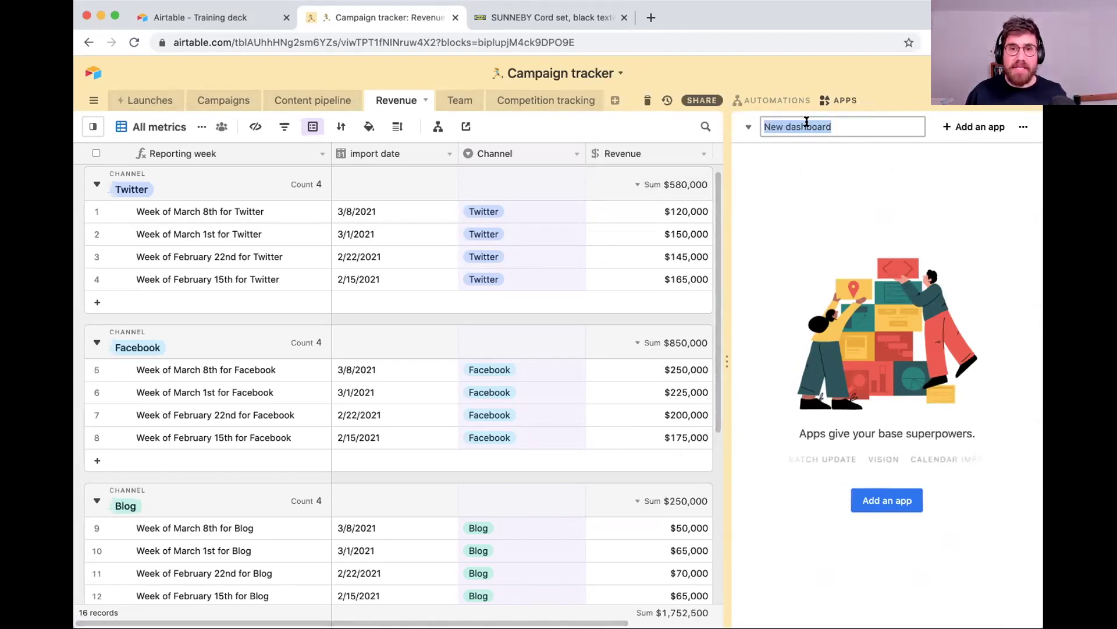
text(M)
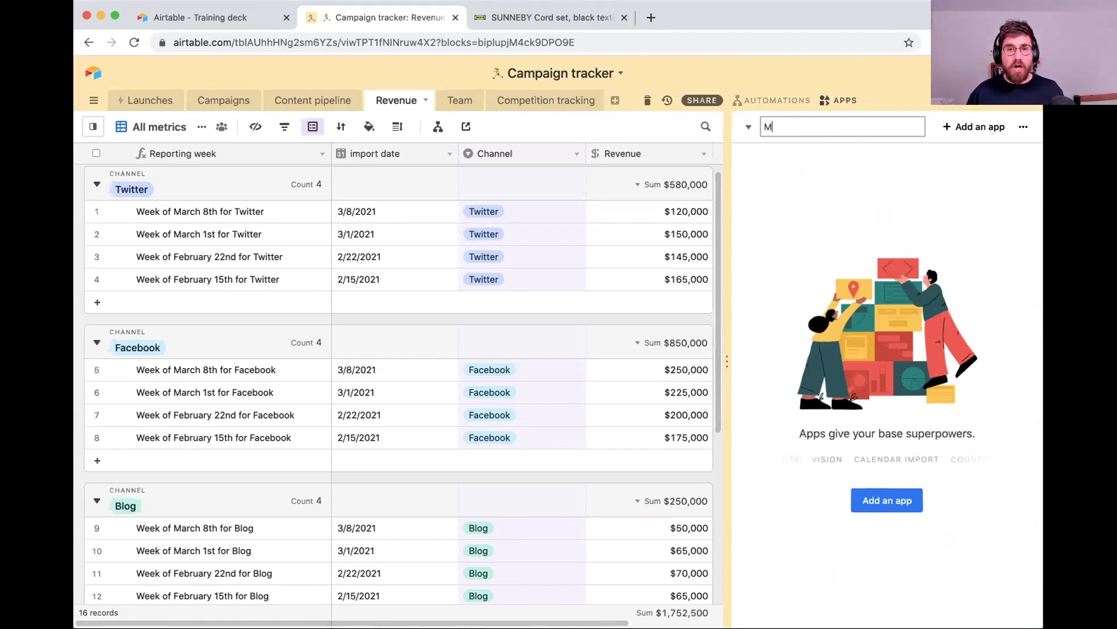
text(etrics)
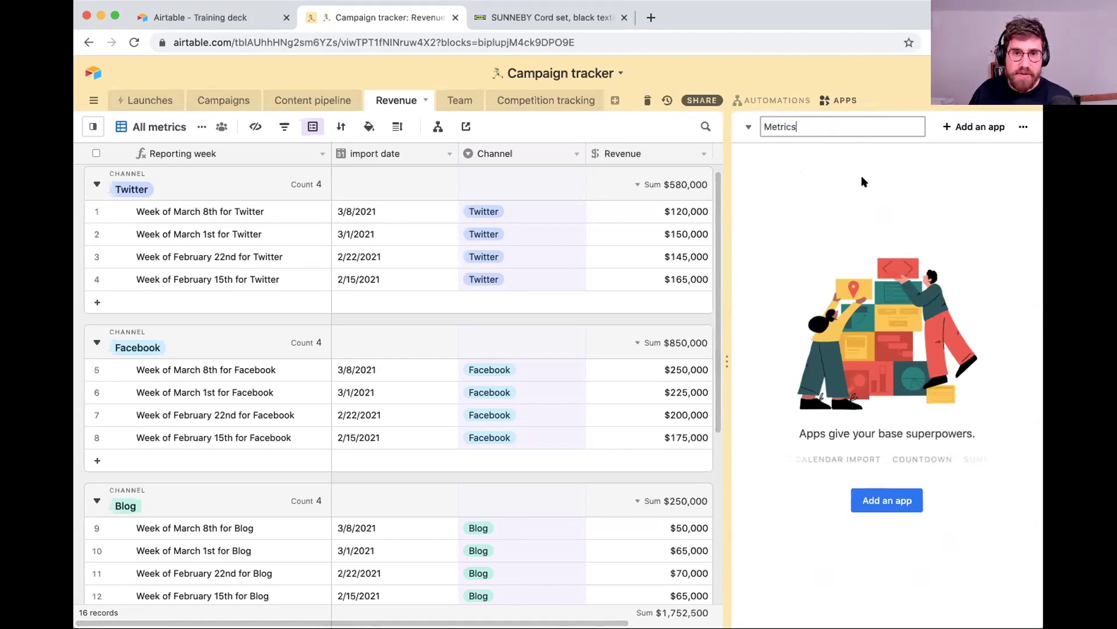
key(Return)
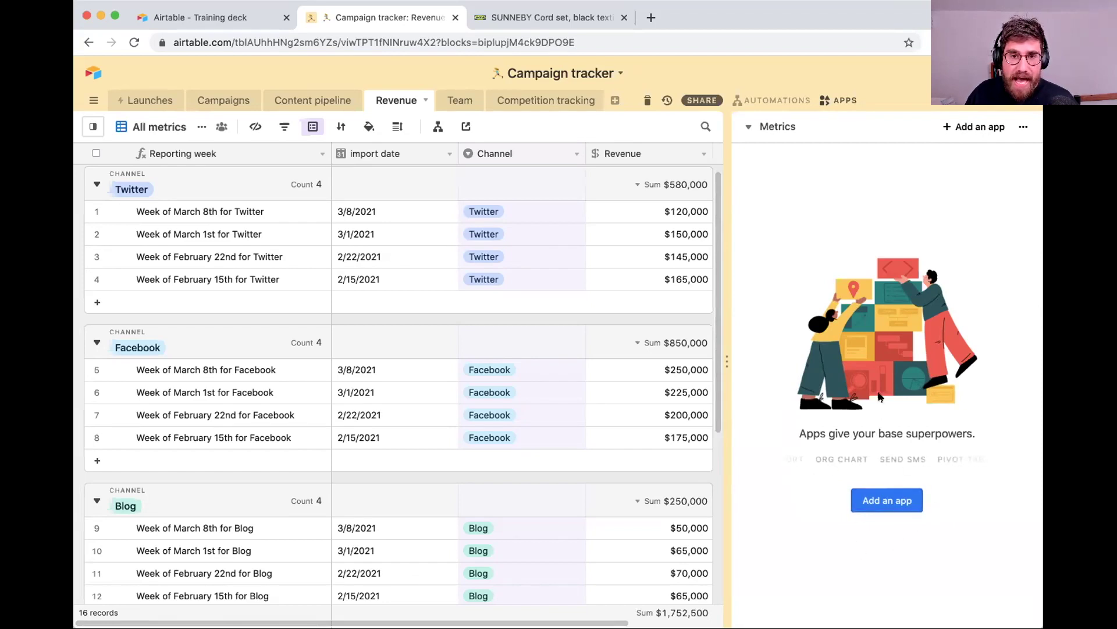
Step: Add an app and browse the Marketplace's Apps by Airtable, All apps and Scripts tabs
click(891, 502)
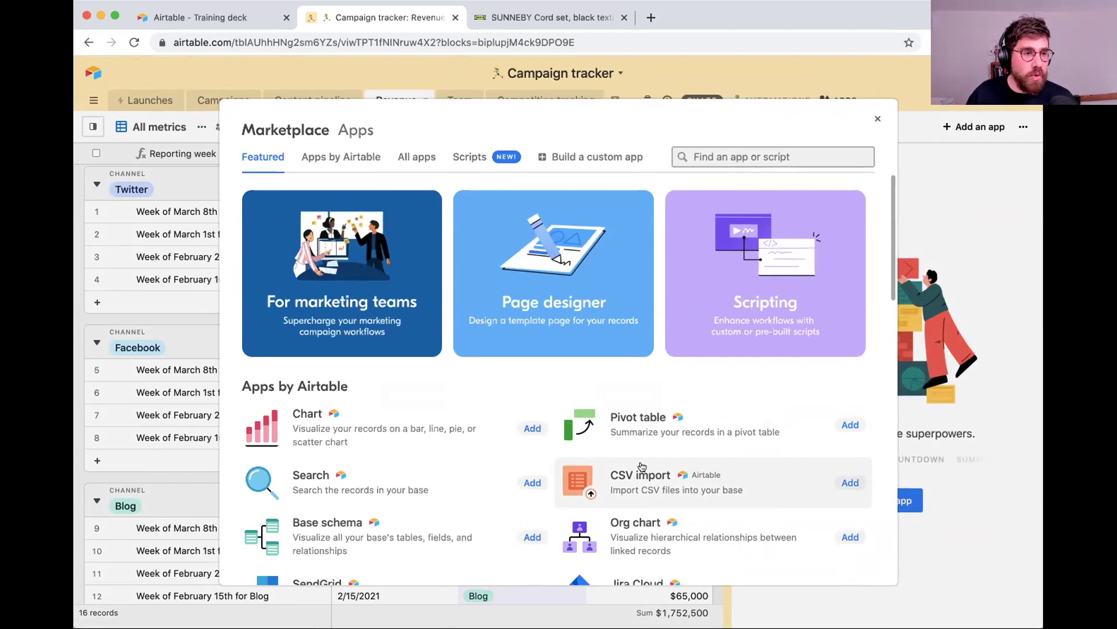
click(332, 158)
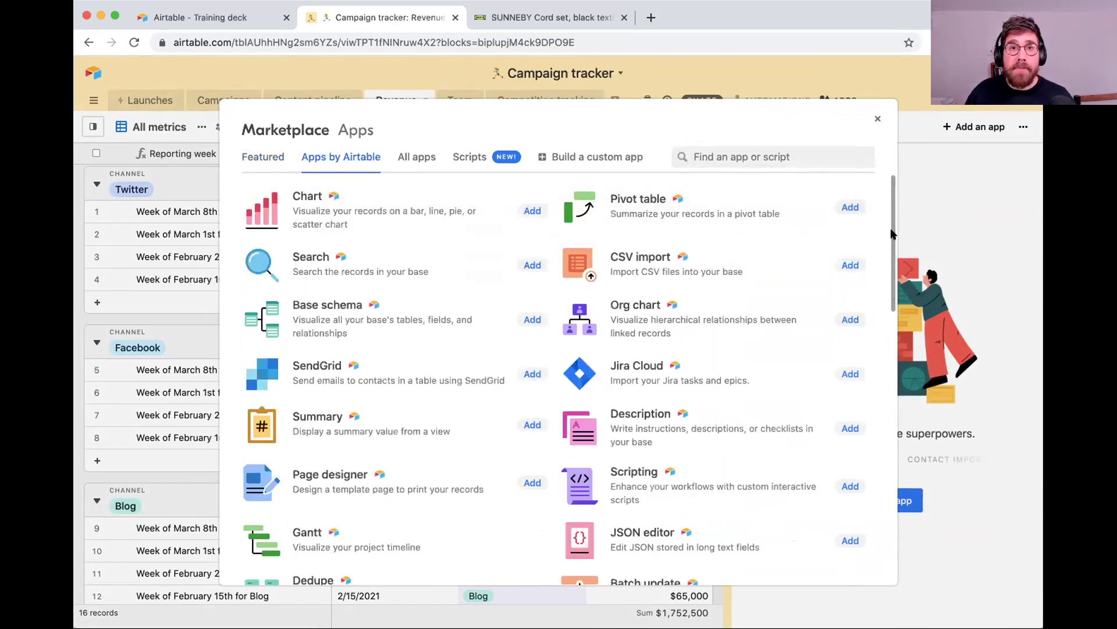
scroll(894, 250, down, 1)
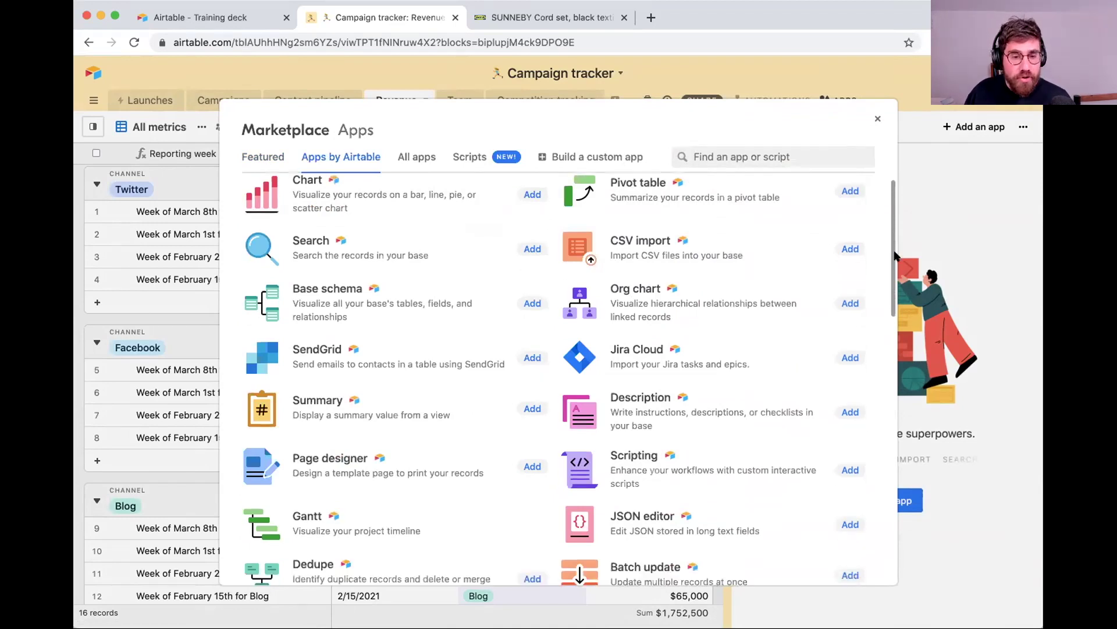
drag(894, 256, 394, 156)
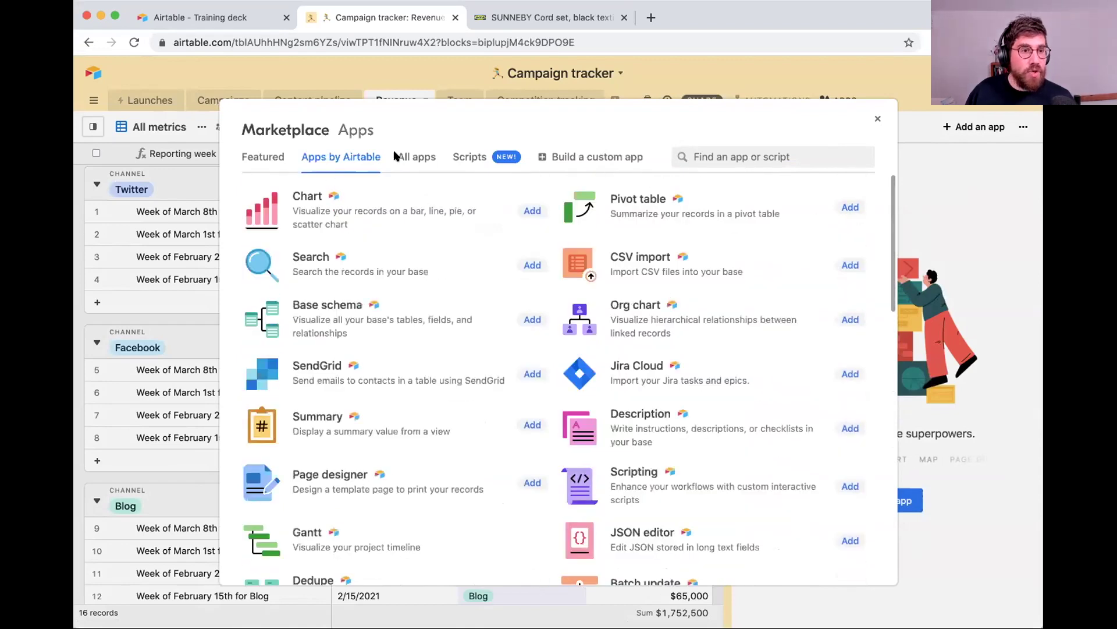
click(398, 156)
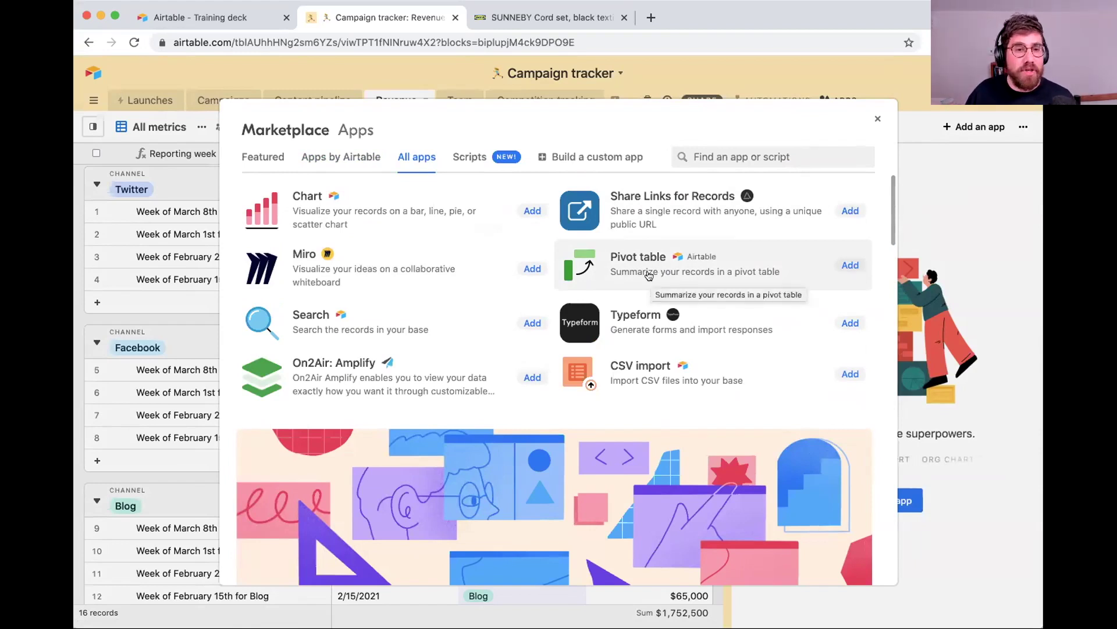
click(469, 156)
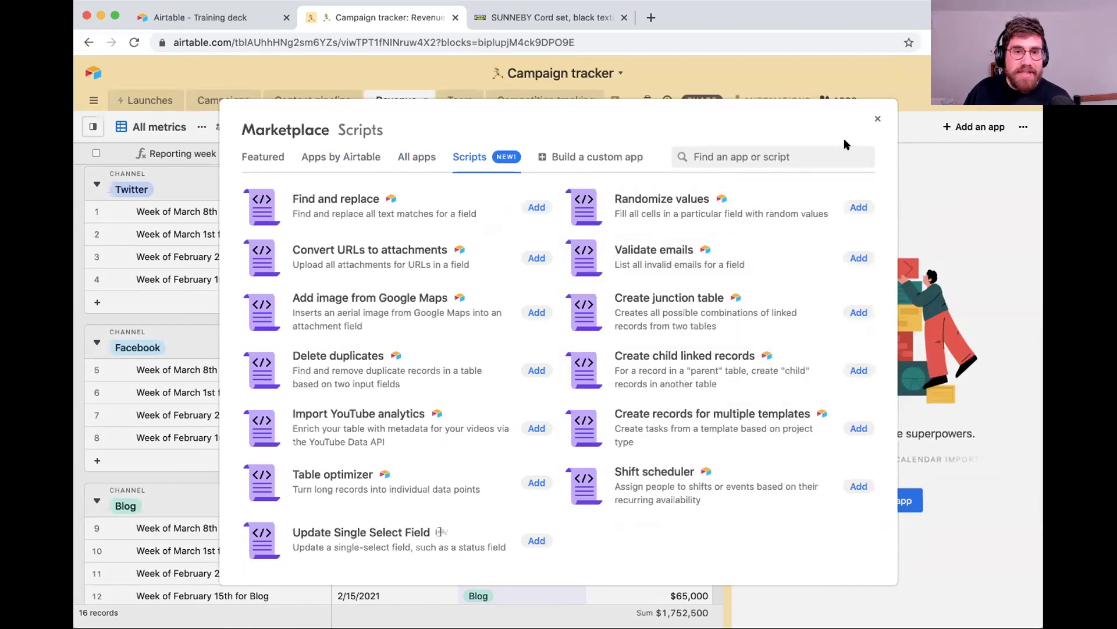
click(827, 159)
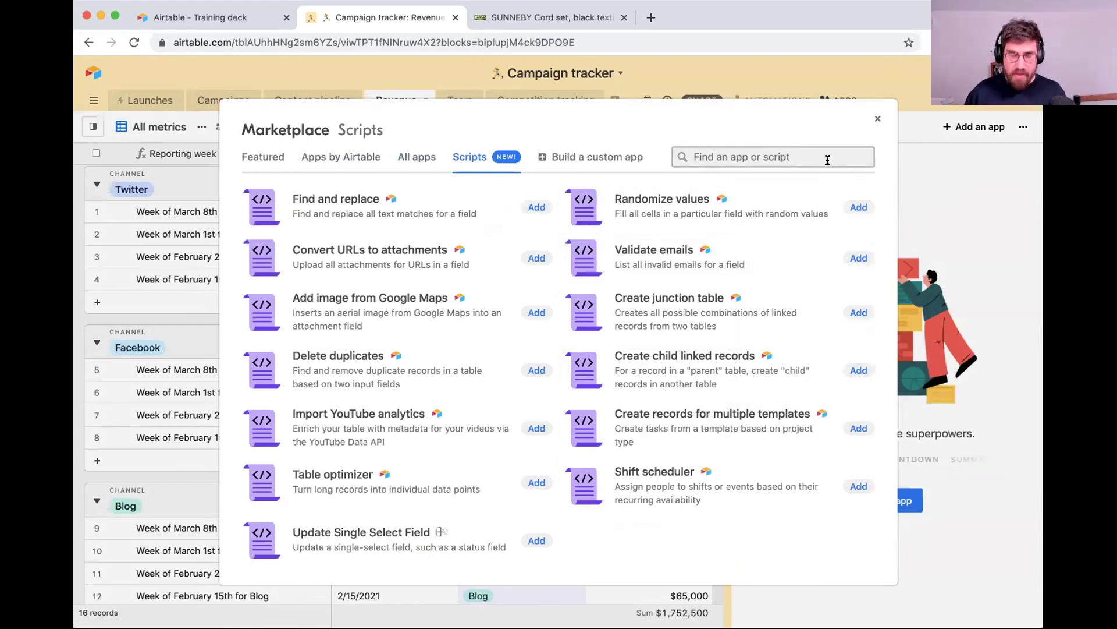
Step: Search the Marketplace for 'summ' and read through the Summary app's description
text(summa)
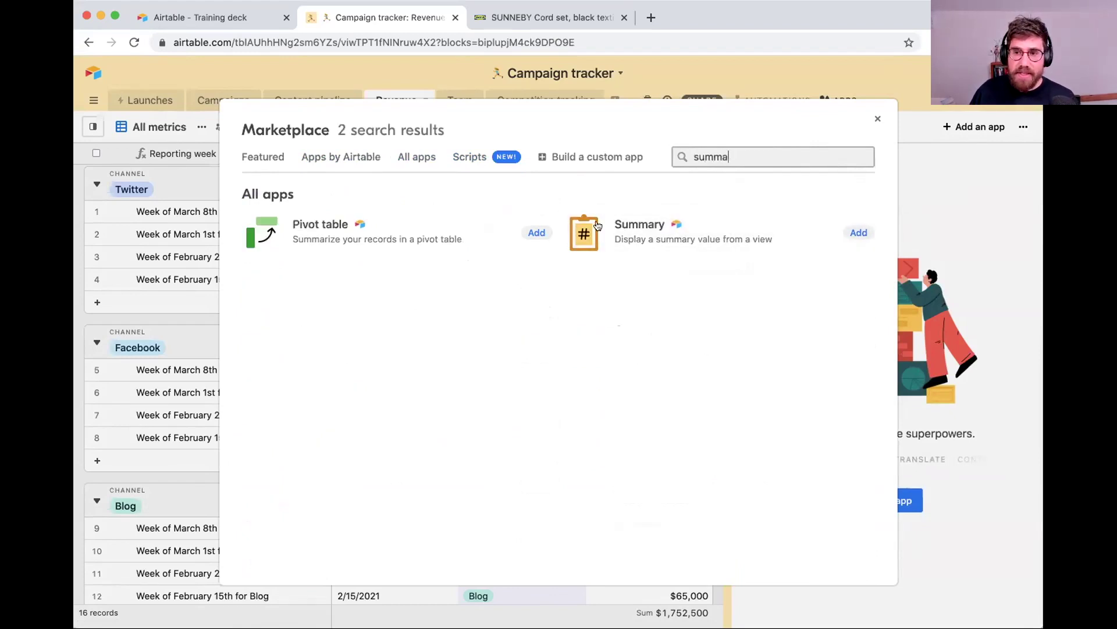
click(693, 238)
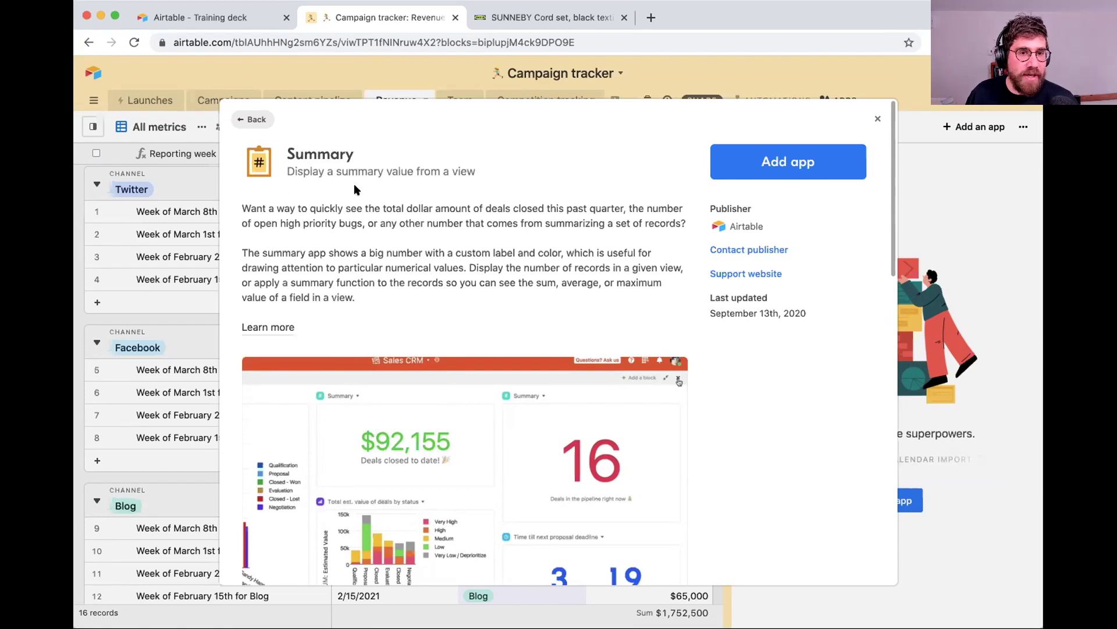
scroll(553, 361, down, 6)
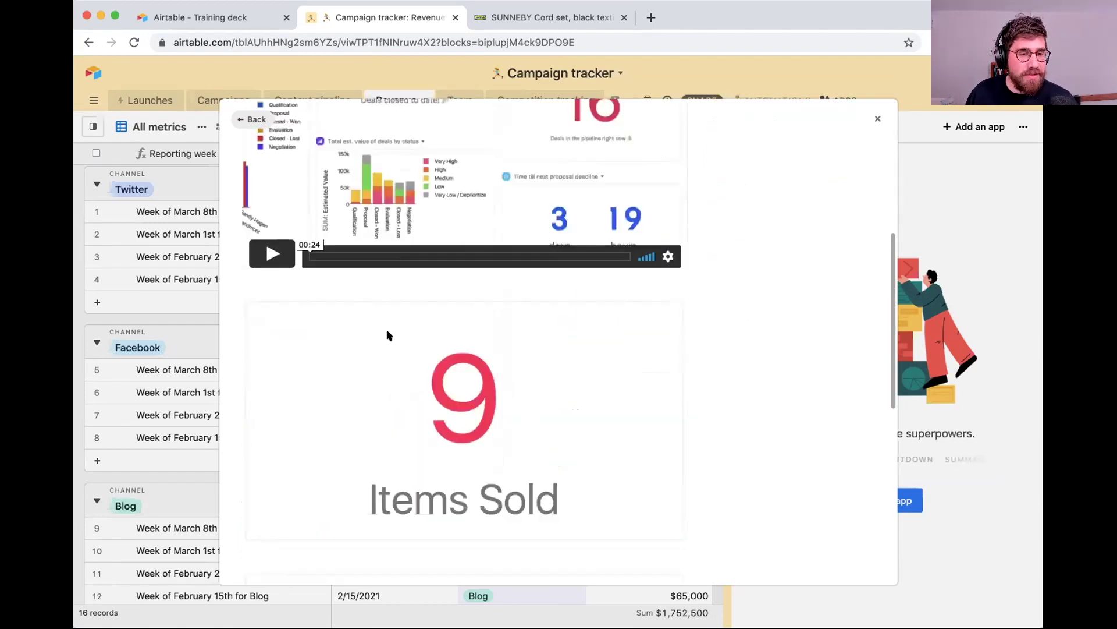
scroll(518, 428, down, 2)
scroll(588, 383, down, 5)
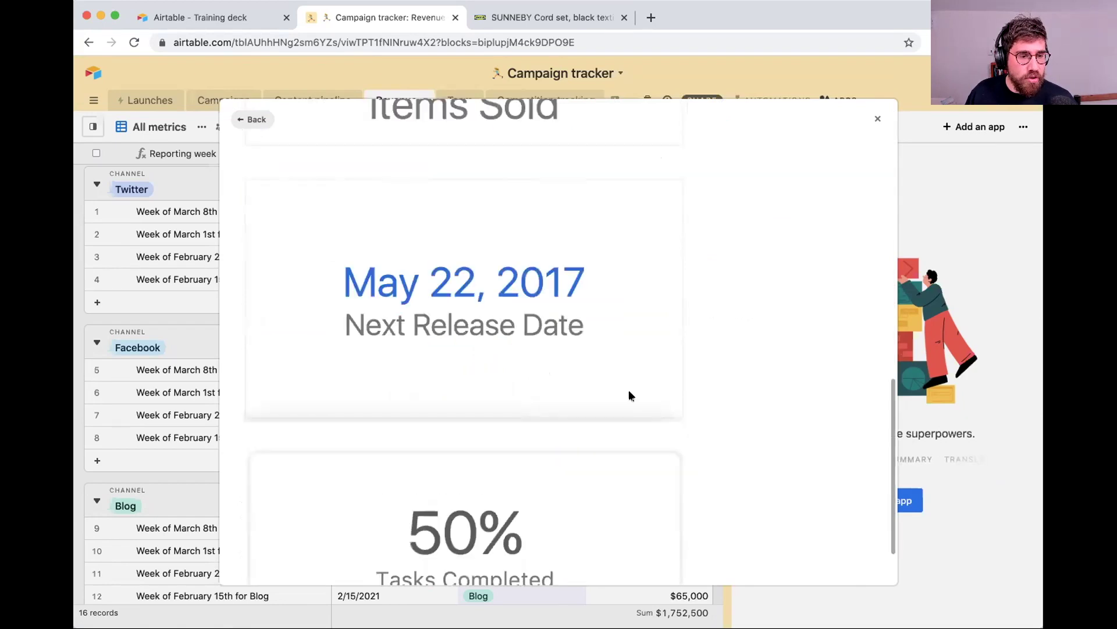
scroll(622, 404, down, 2)
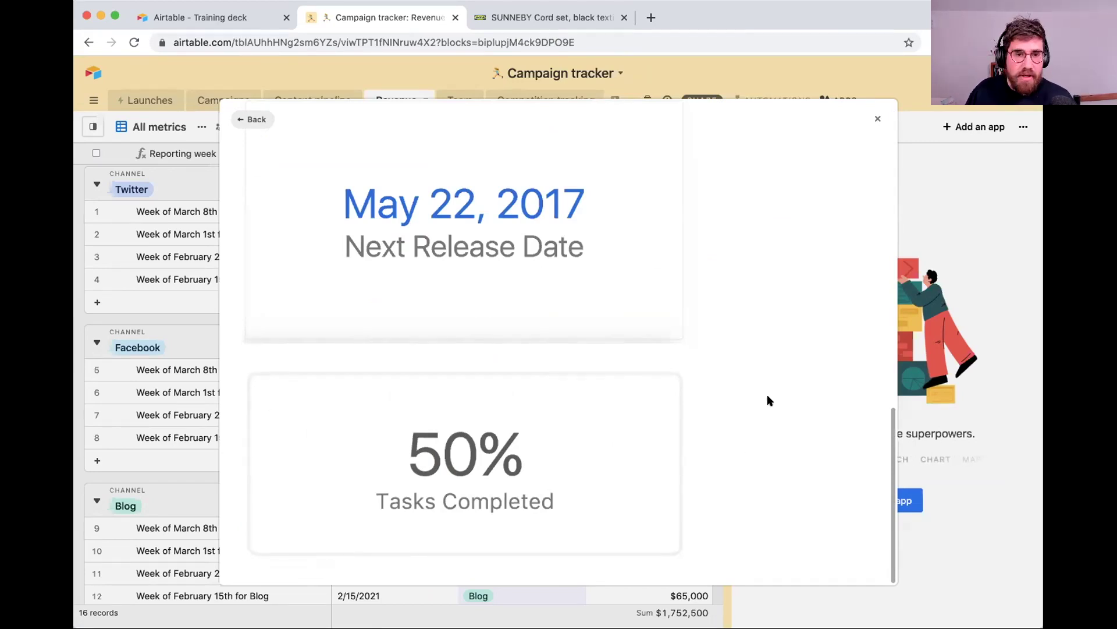
scroll(767, 394, up, 10)
scroll(757, 371, up, 3)
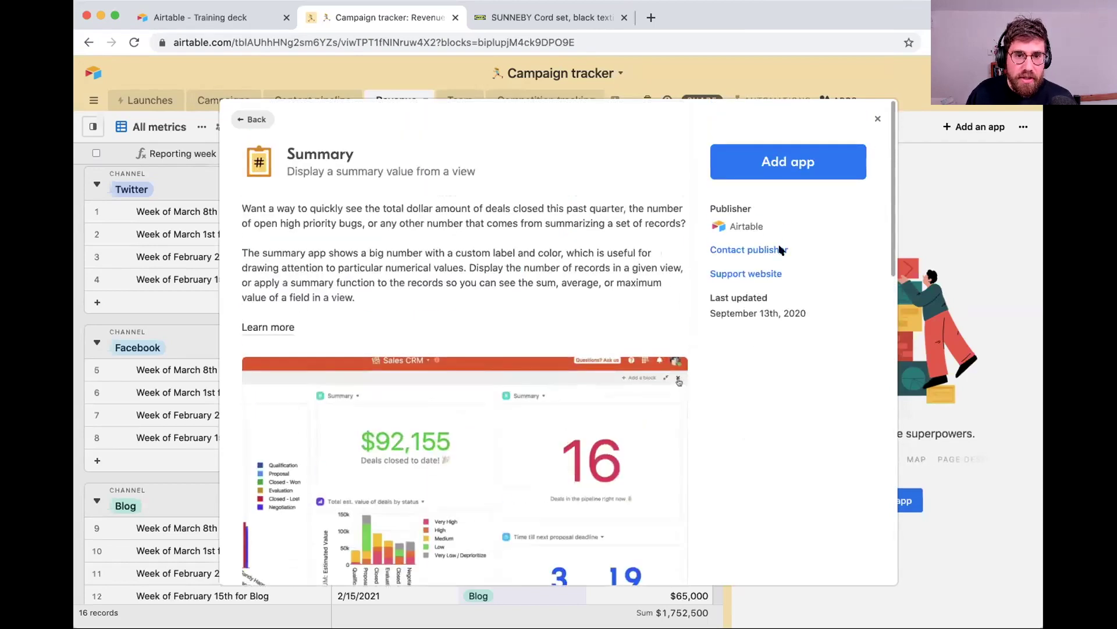
Step: Add the Summary app counting records in Content pipeline's Recent publications view
click(794, 161)
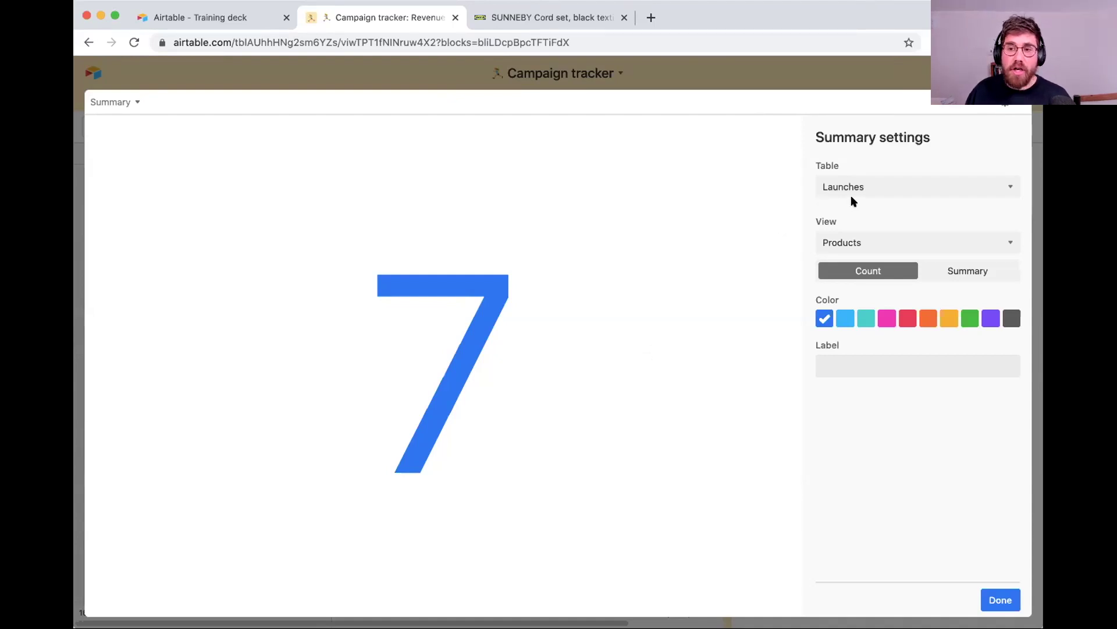
click(888, 191)
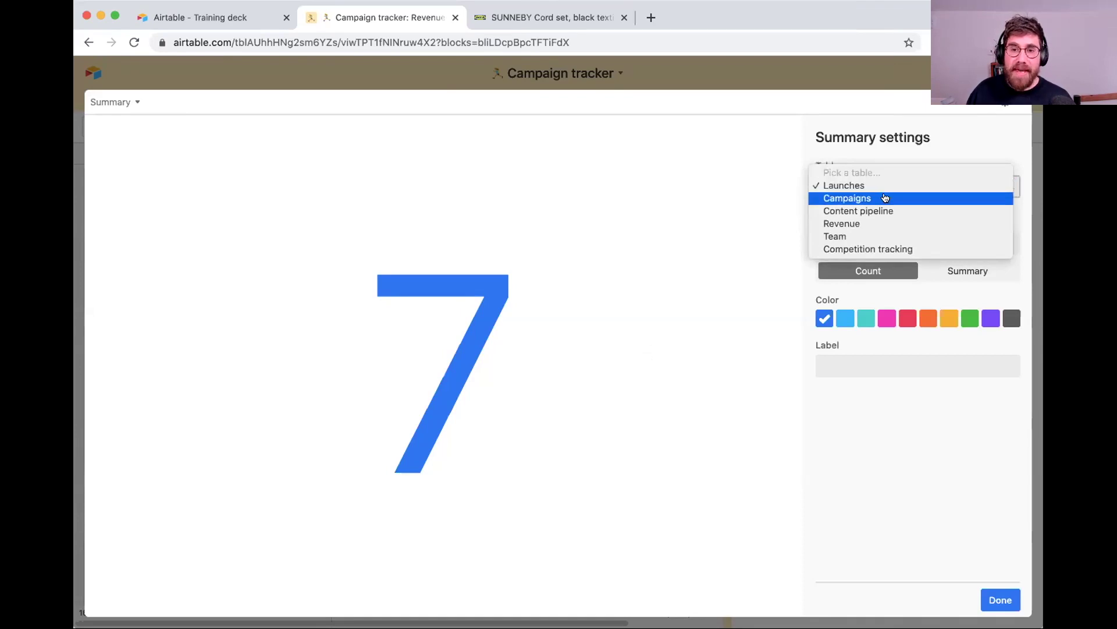
click(891, 211)
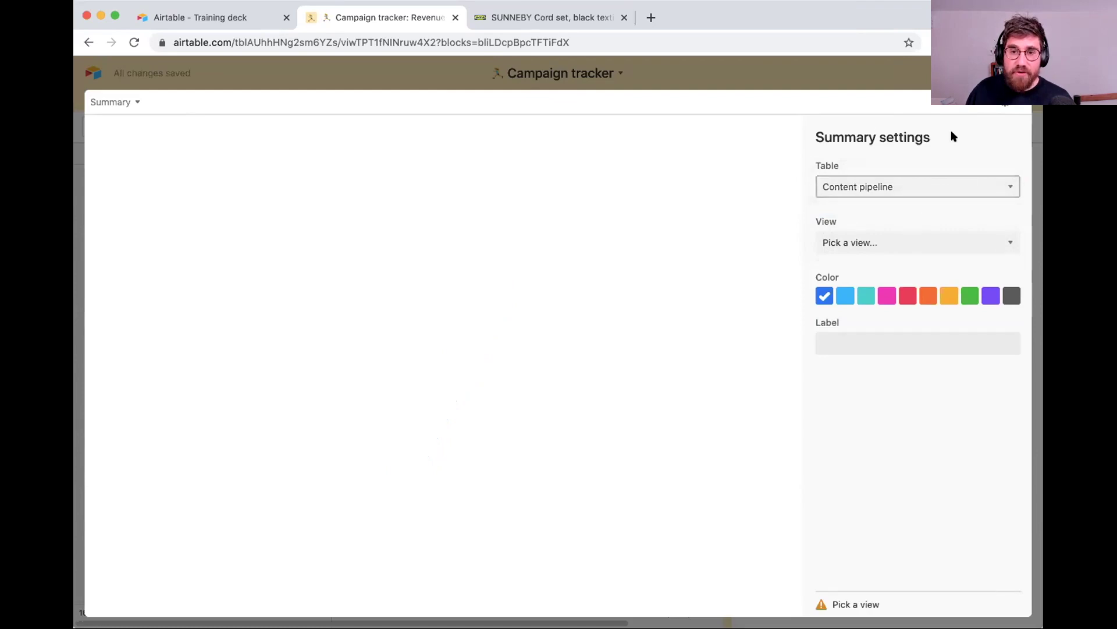
click(912, 247)
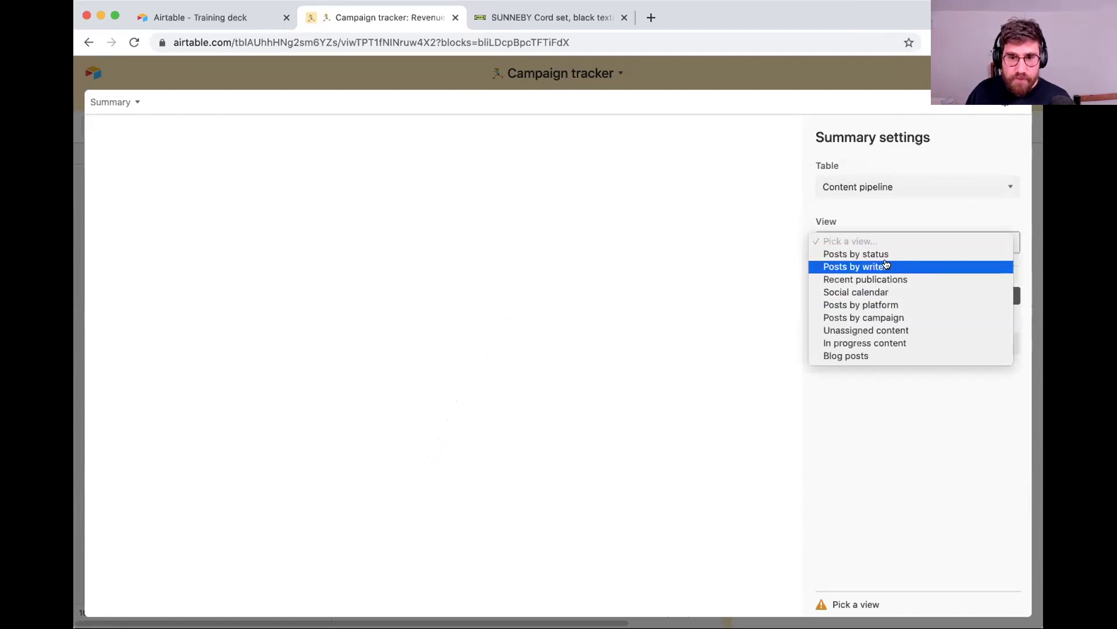
click(890, 279)
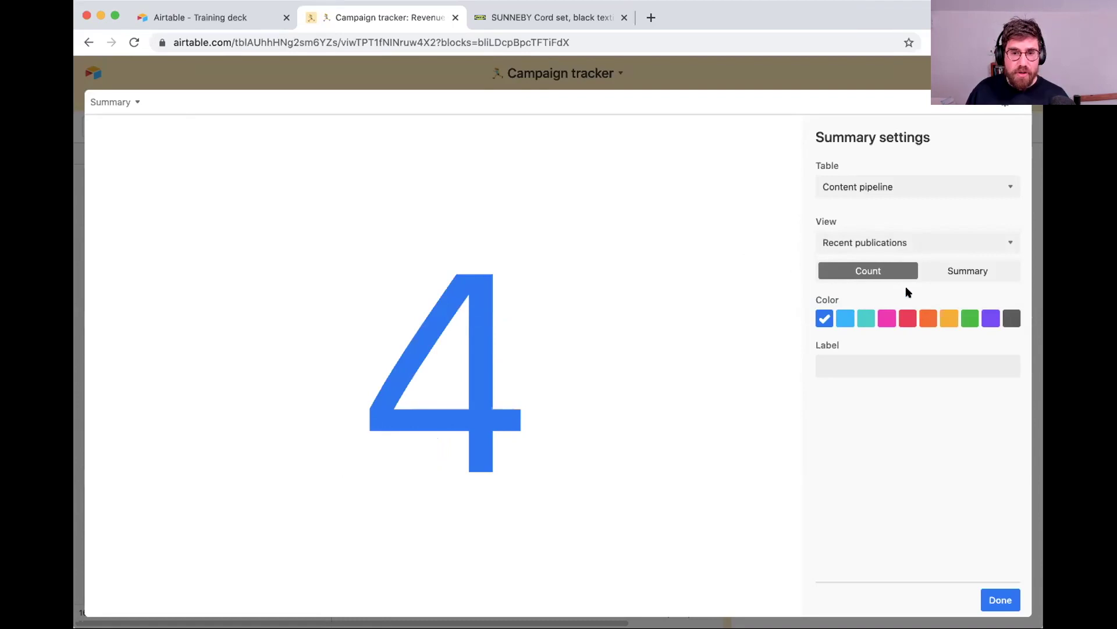
Step: Make the summary count orange, label it 'Our goal is 10 per 28 days!', and close it
click(926, 321)
click(908, 367)
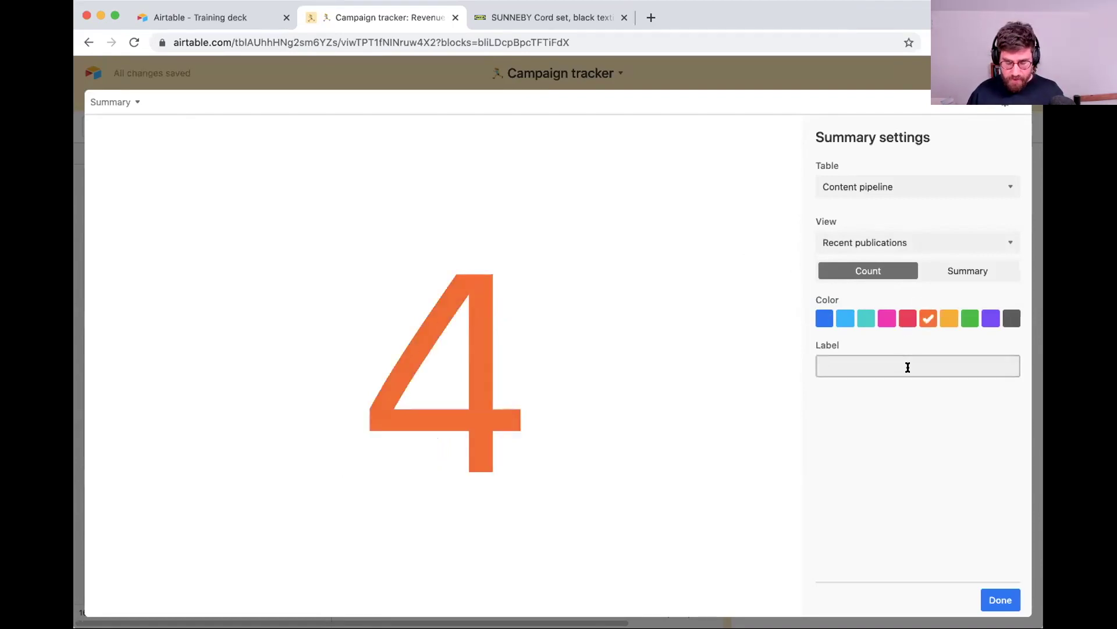
text(Our goal i)
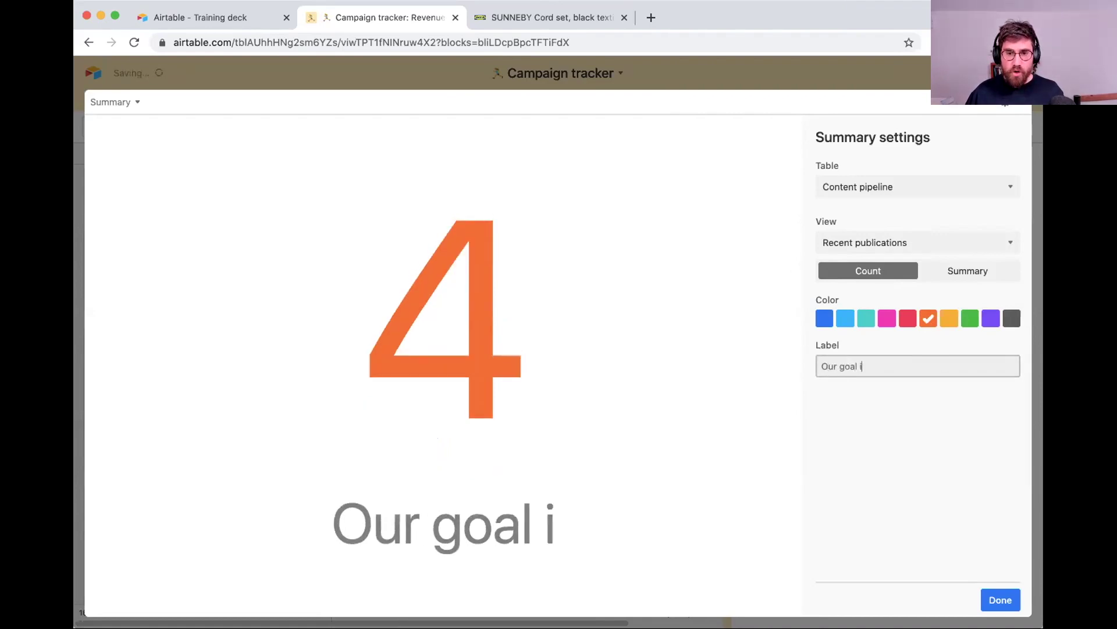
text(s 10 per month!)
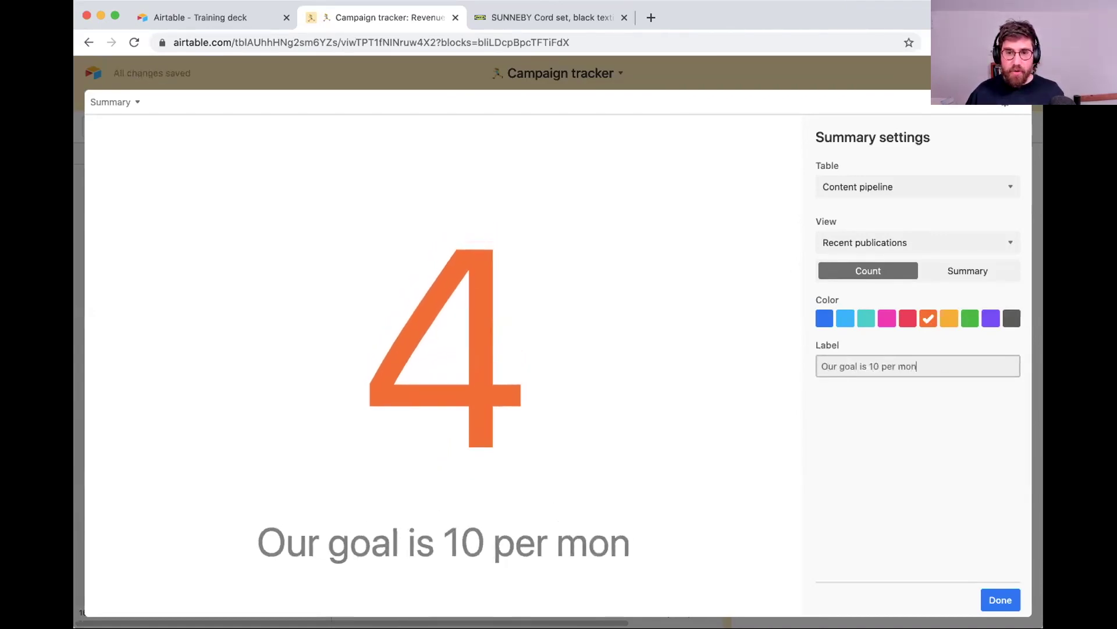
key(BackSpace)
key(BackSpace)
key(BackSpace)
key(BackSpace)
key(BackSpace)
key(BackSpace)
text(2)
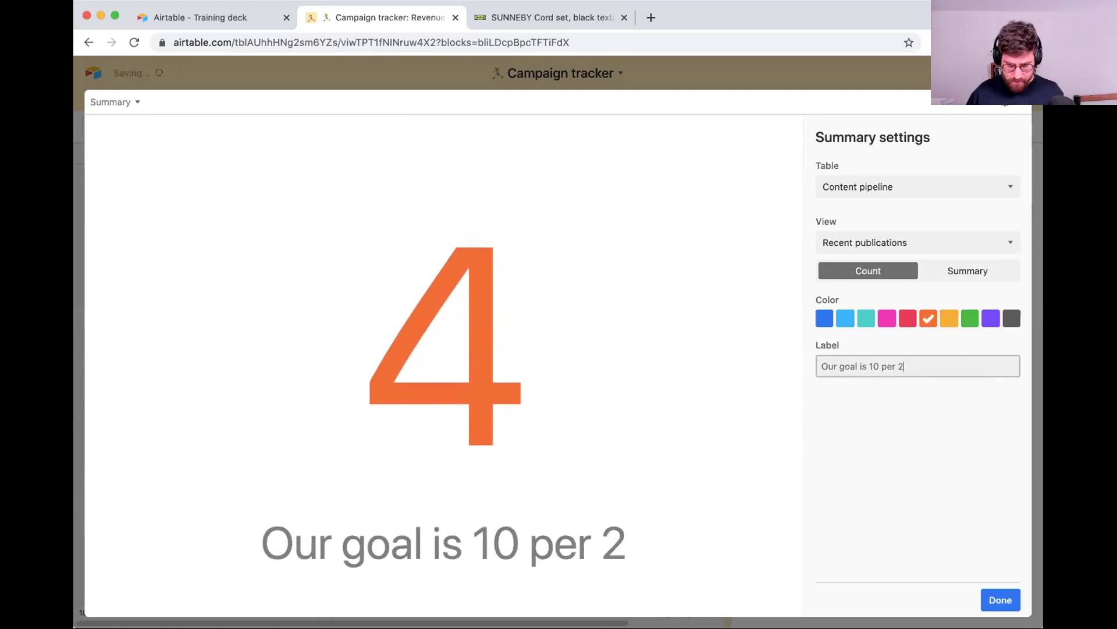
text(8 days!)
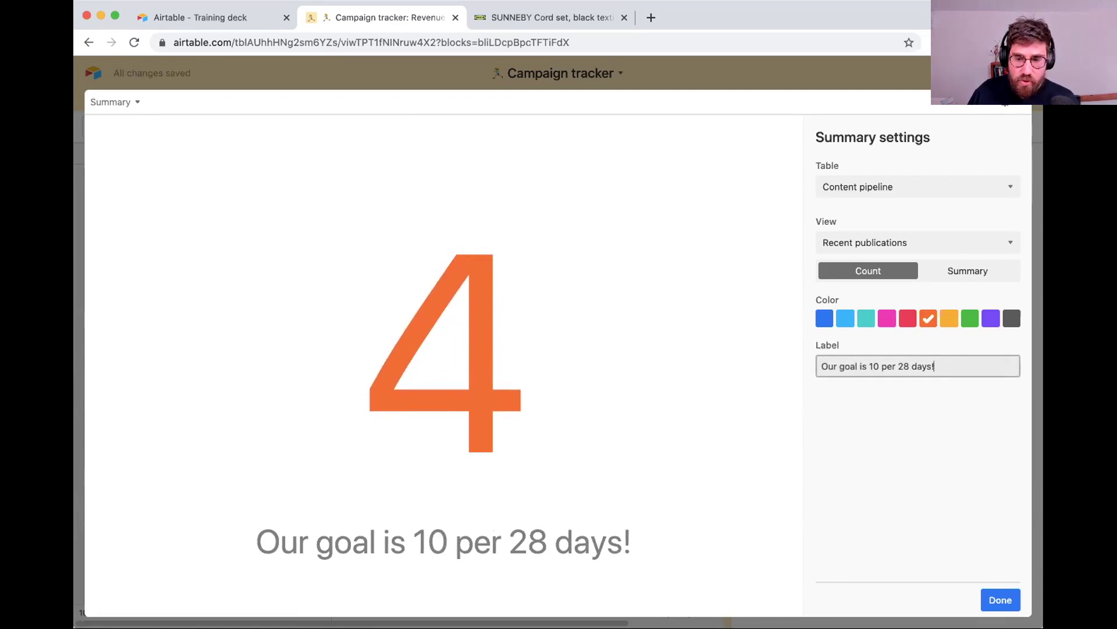
click(996, 599)
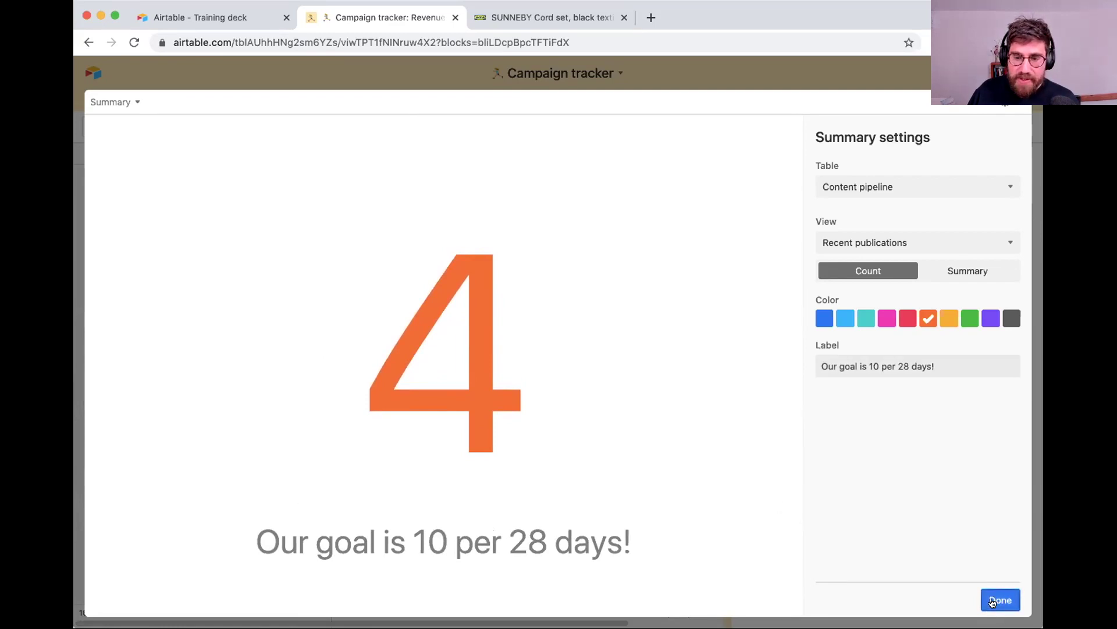
click(888, 68)
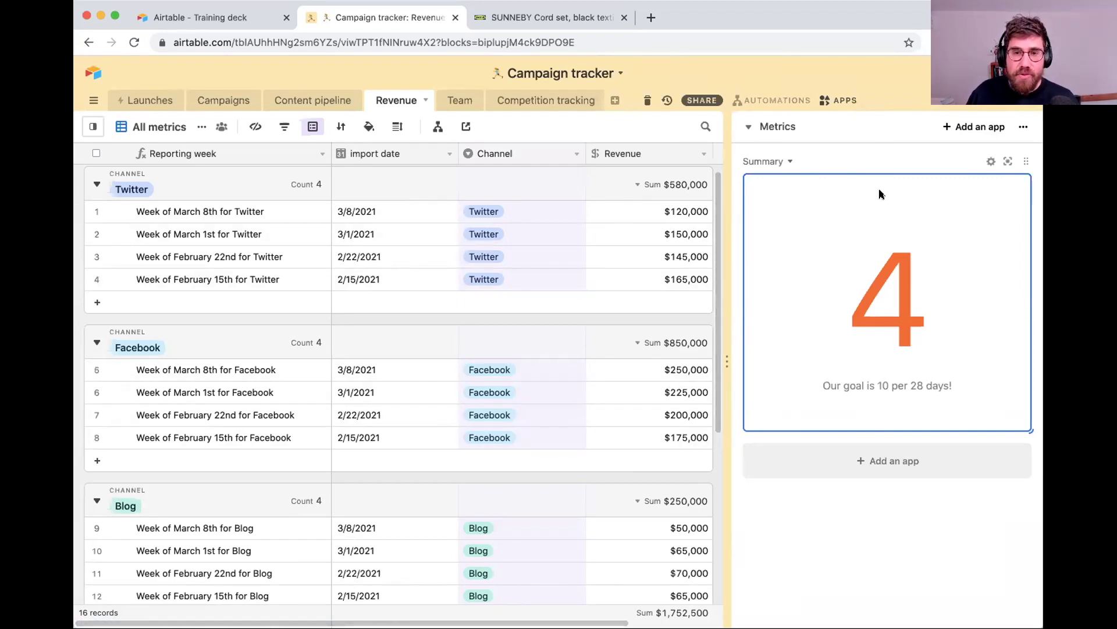
Step: Show the Content pipeline table as the Posts by status board, scrolled to Posted
click(322, 97)
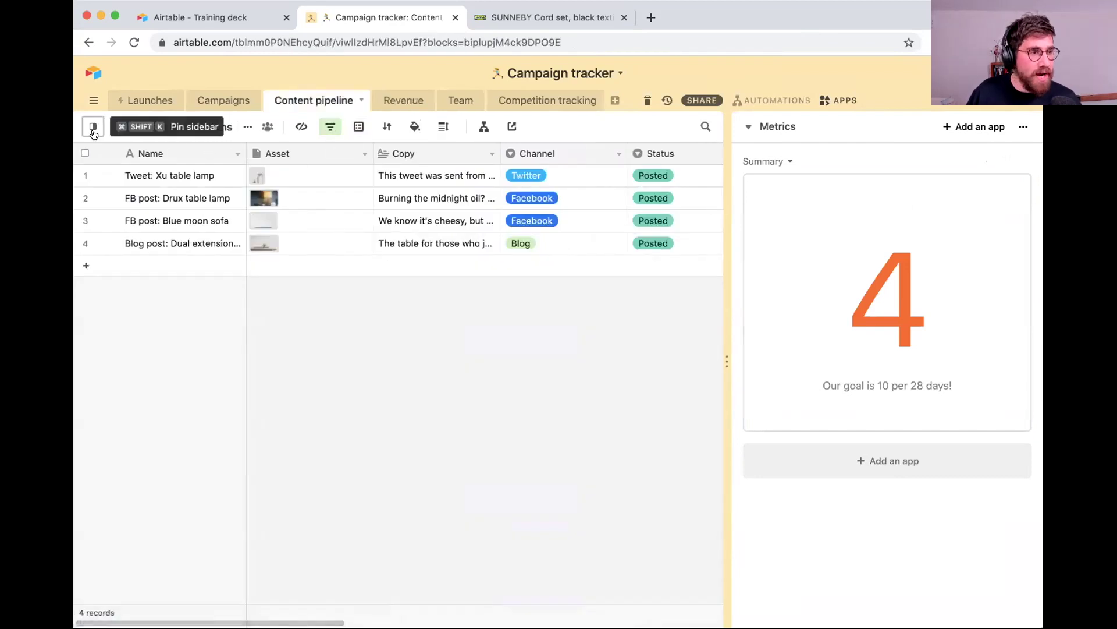
mouse_move(94, 127)
click(164, 194)
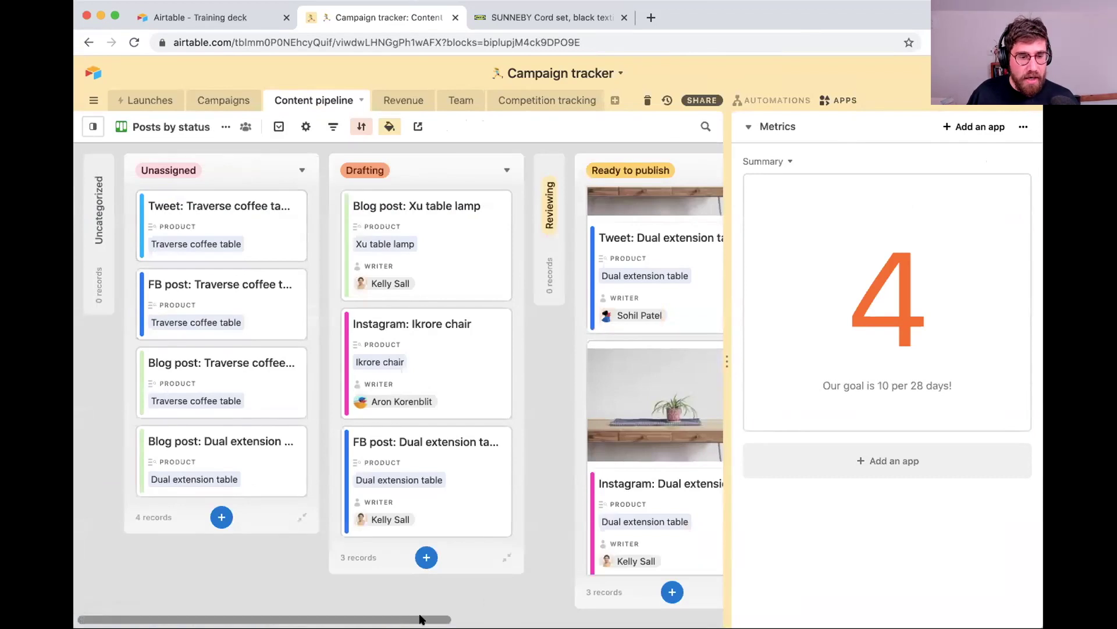
scroll(428, 617, right, 5)
scroll(506, 524, down, 1)
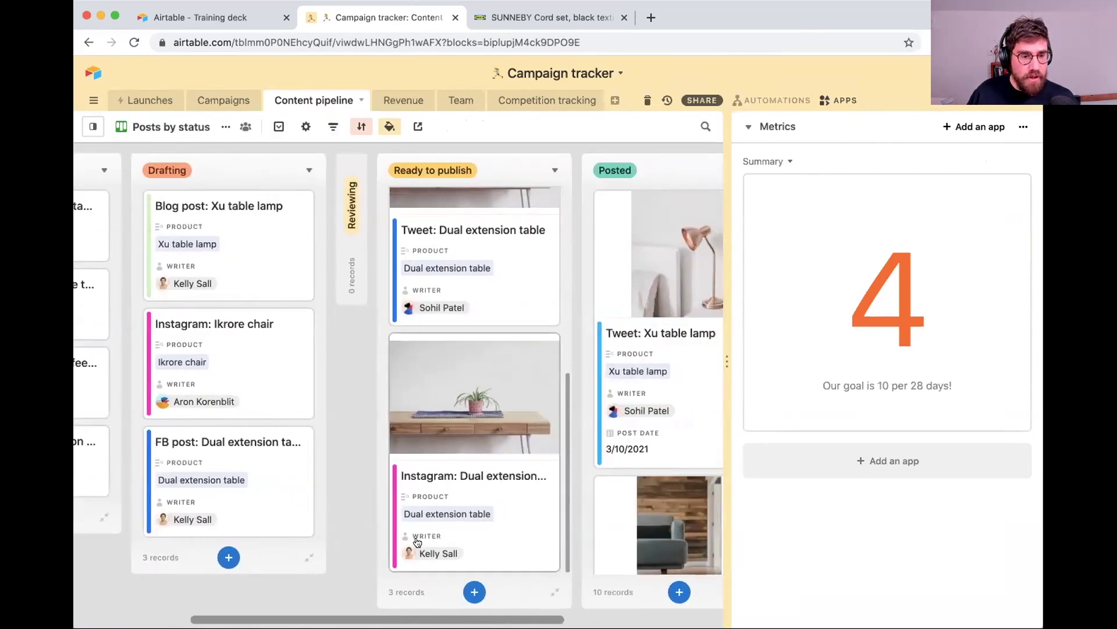
Step: Date the Instagram: Dual extension table post 3/31/2021 and move its card into Posted
click(499, 511)
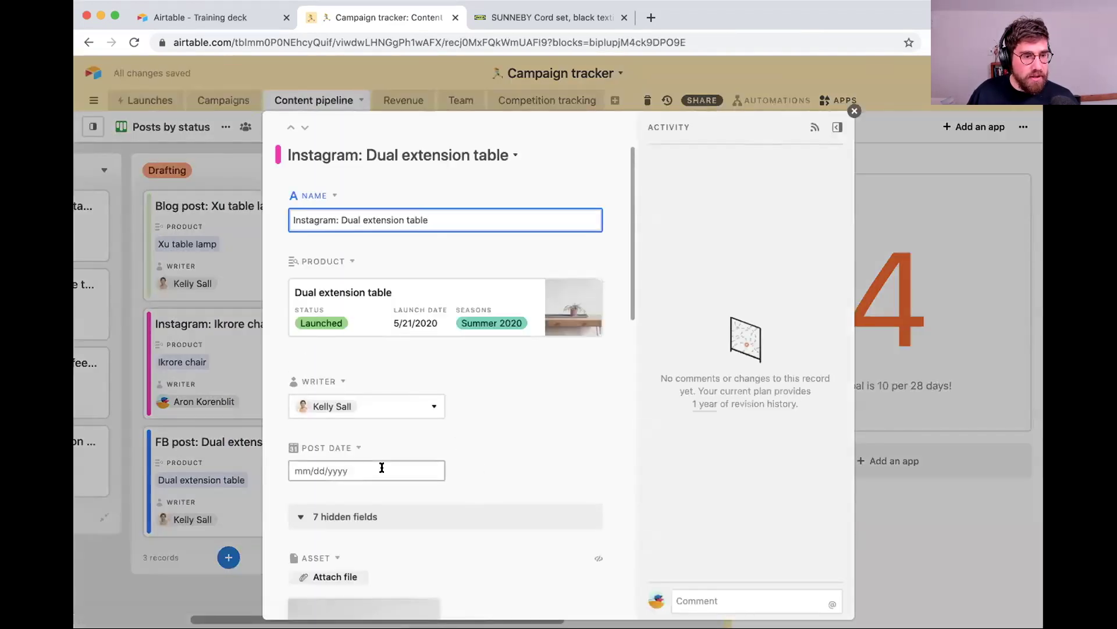
click(382, 469)
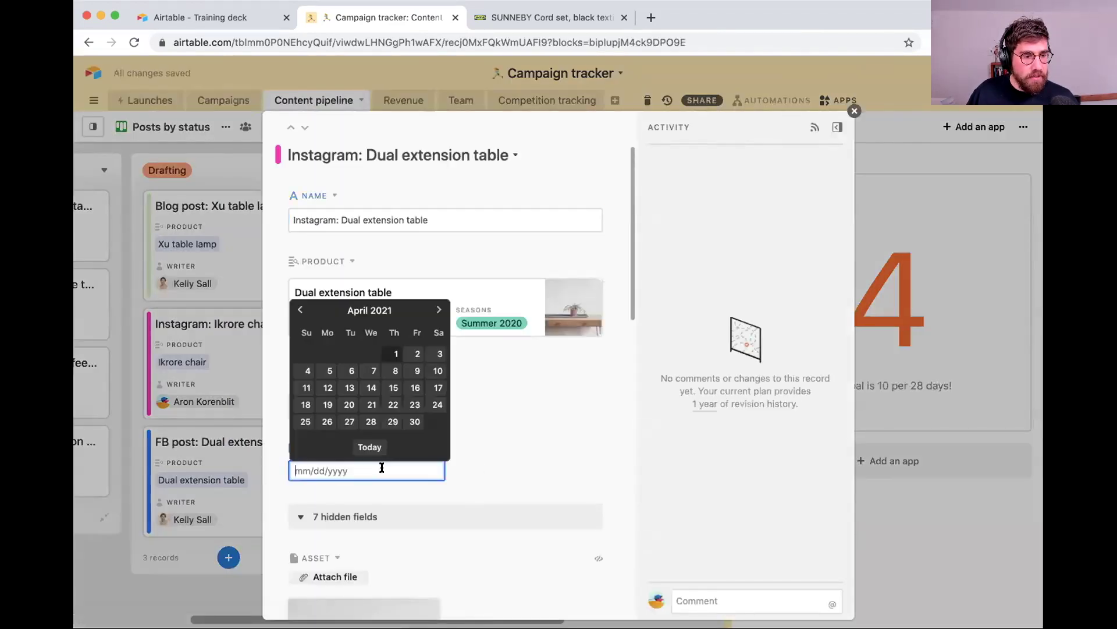
click(298, 309)
click(371, 422)
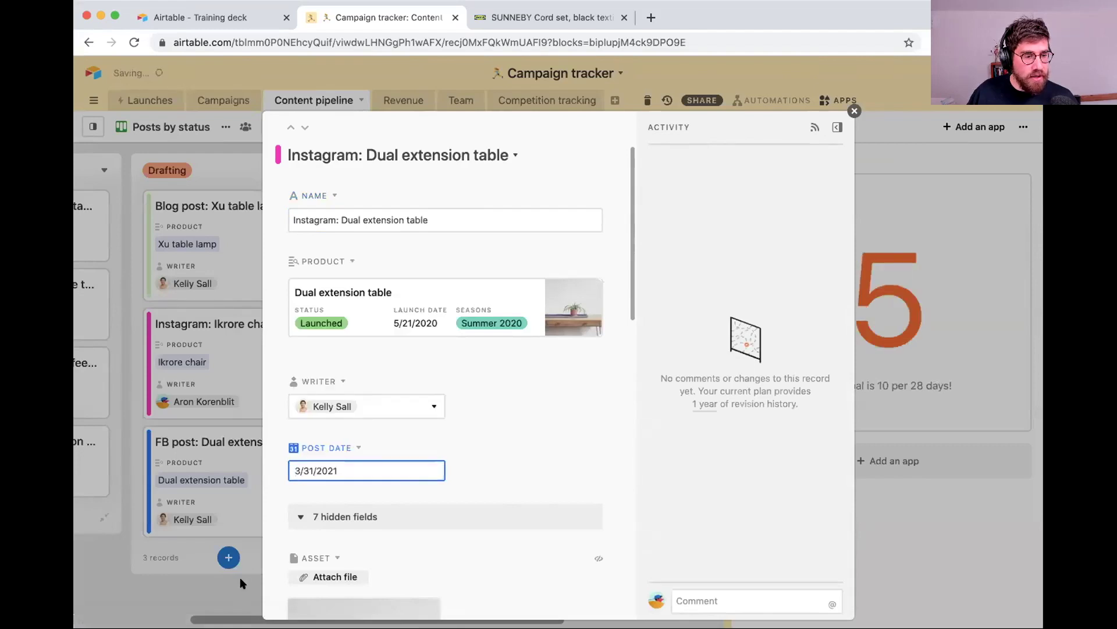
key(Escape)
drag(490, 383, 638, 229)
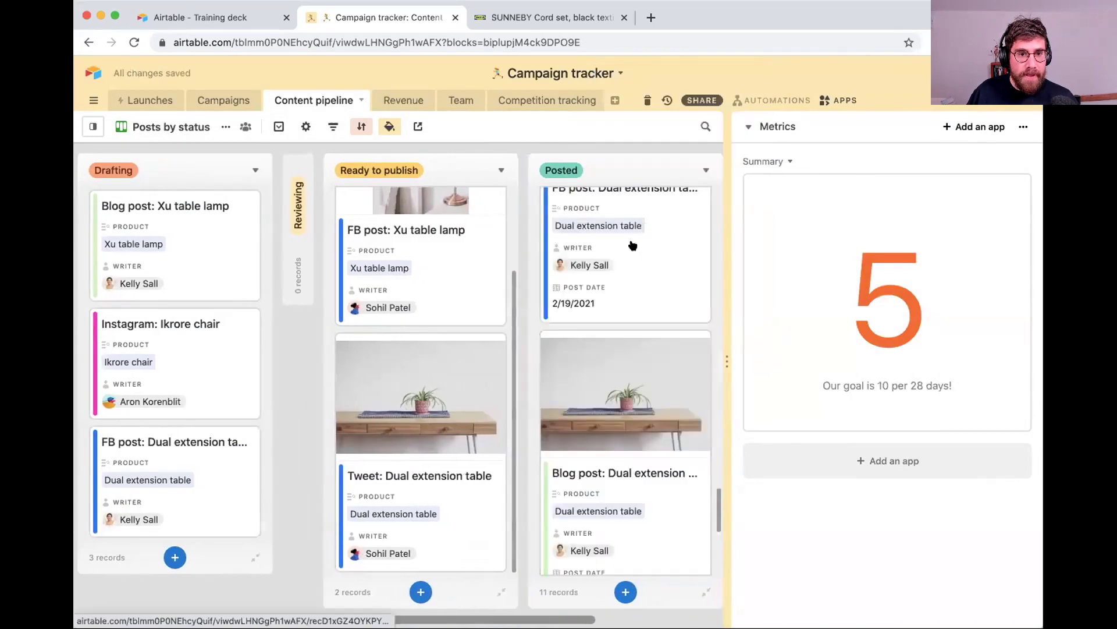